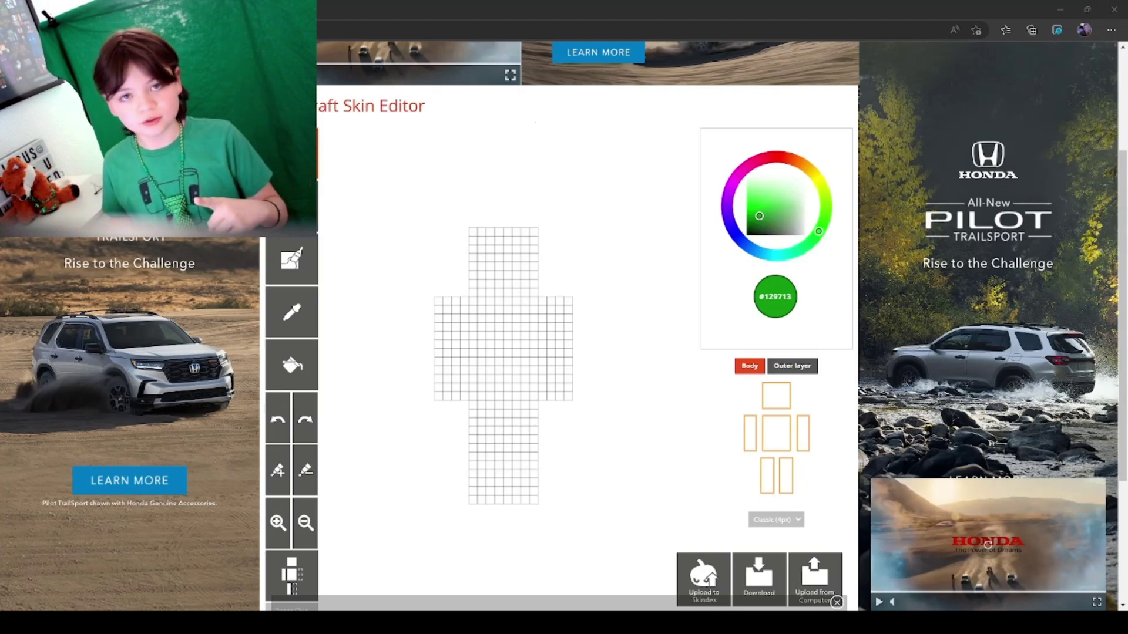
- Bucket-fill the whole skin bright green, then restore the front view with all parts shown
{"action": "left_click", "coordinate": [292, 366]}
{"action": "left_click", "coordinate": [554, 309]}
{"action": "left_click_drag", "start_coordinate": [553, 309], "coordinate": [766, 473]}
{"action": "left_click", "coordinate": [784, 476]}
{"action": "left_click", "coordinate": [775, 433]}
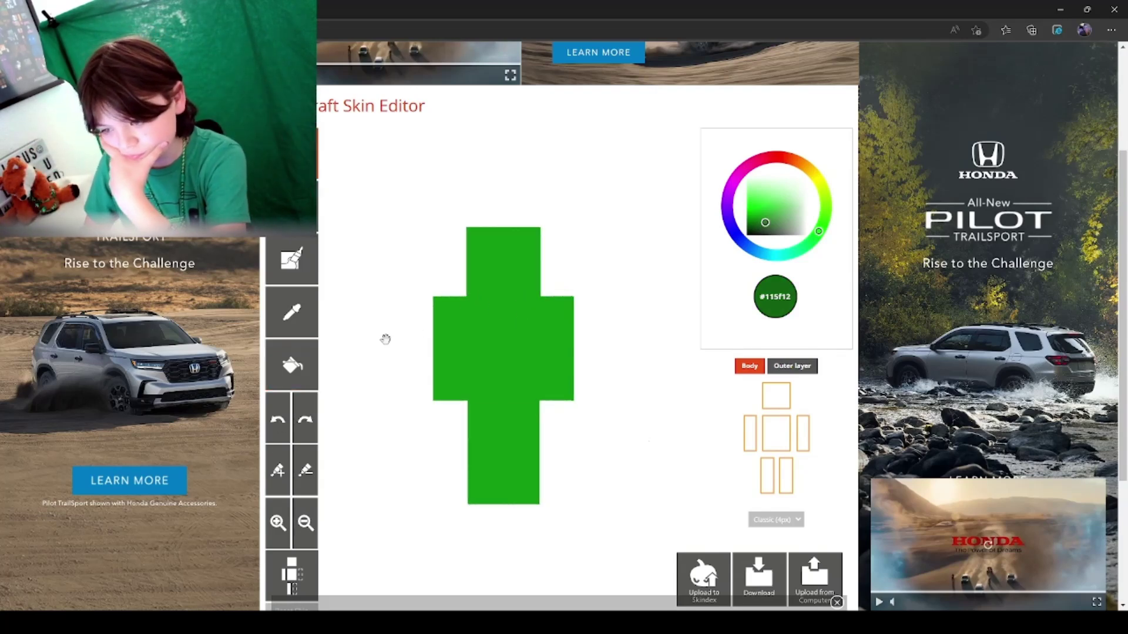
- Paint a white and grey V-neck on the torso
{"action": "left_click_drag", "start_coordinate": [522, 320], "coordinate": [495, 310]}
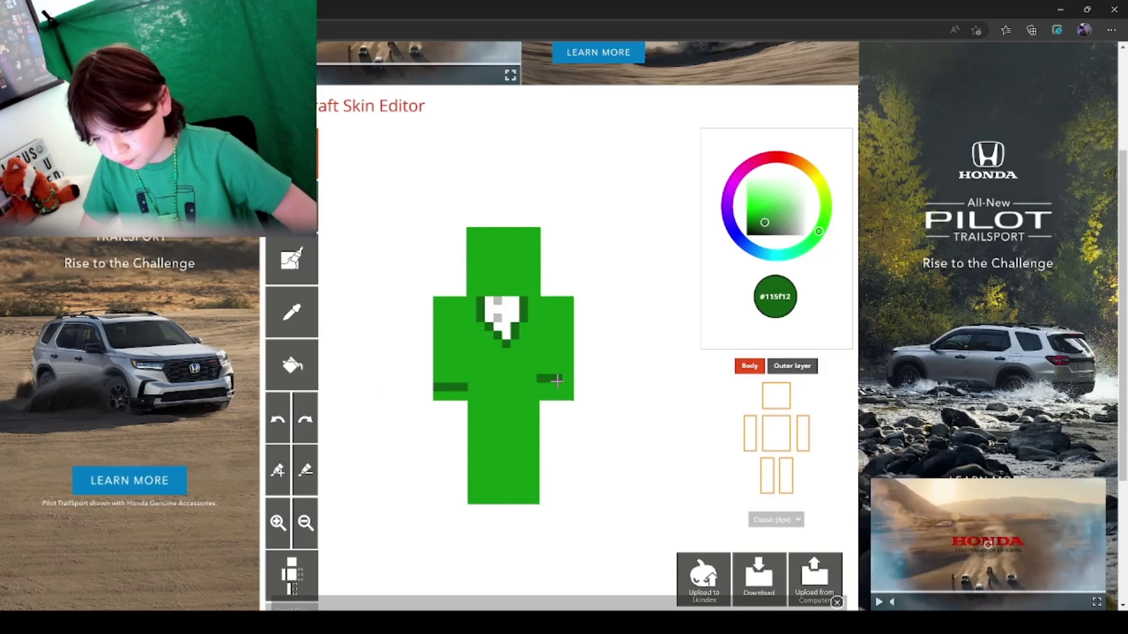
- Add dark green arm stripes, a dark green leg band and a yellow belt buckle
{"action": "mouse_move", "coordinate": [614, 396]}
{"action": "left_mouse_down"}
{"action": "mouse_move", "coordinate": [643, 414]}
{"action": "mouse_move", "coordinate": [567, 407]}
{"action": "mouse_move", "coordinate": [617, 428]}
{"action": "left_mouse_up"}
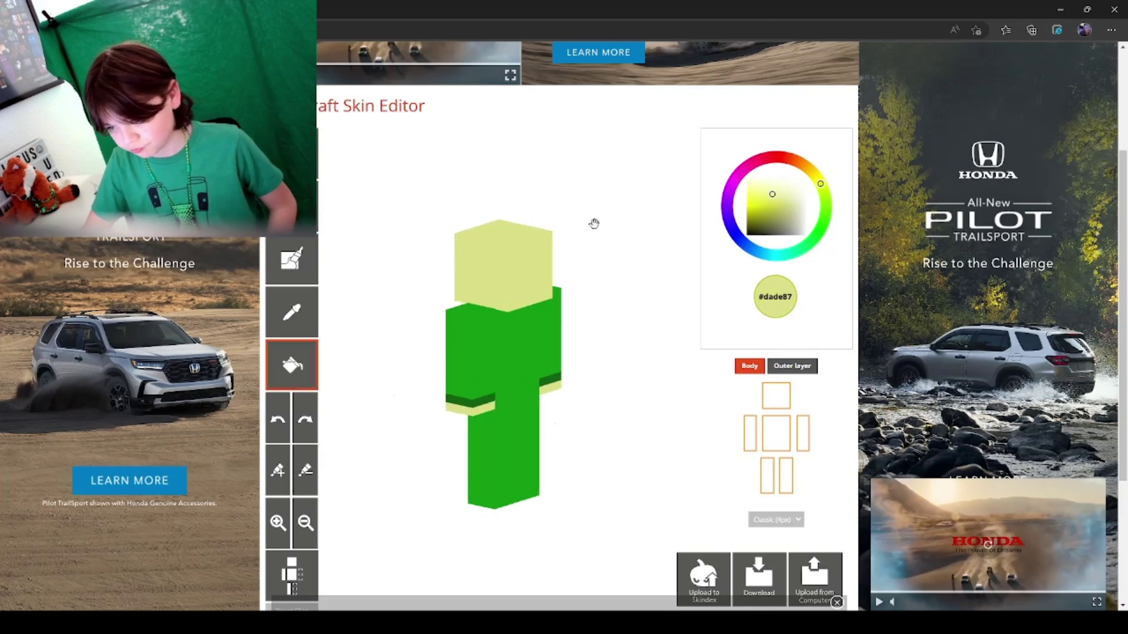
{"action": "left_click", "coordinate": [481, 490]}
{"action": "mouse_move", "coordinate": [481, 491]}
{"action": "left_mouse_down"}
{"action": "mouse_move", "coordinate": [753, 490]}
{"action": "mouse_move", "coordinate": [577, 453]}
{"action": "left_mouse_up"}
{"action": "left_click", "coordinate": [506, 405]}
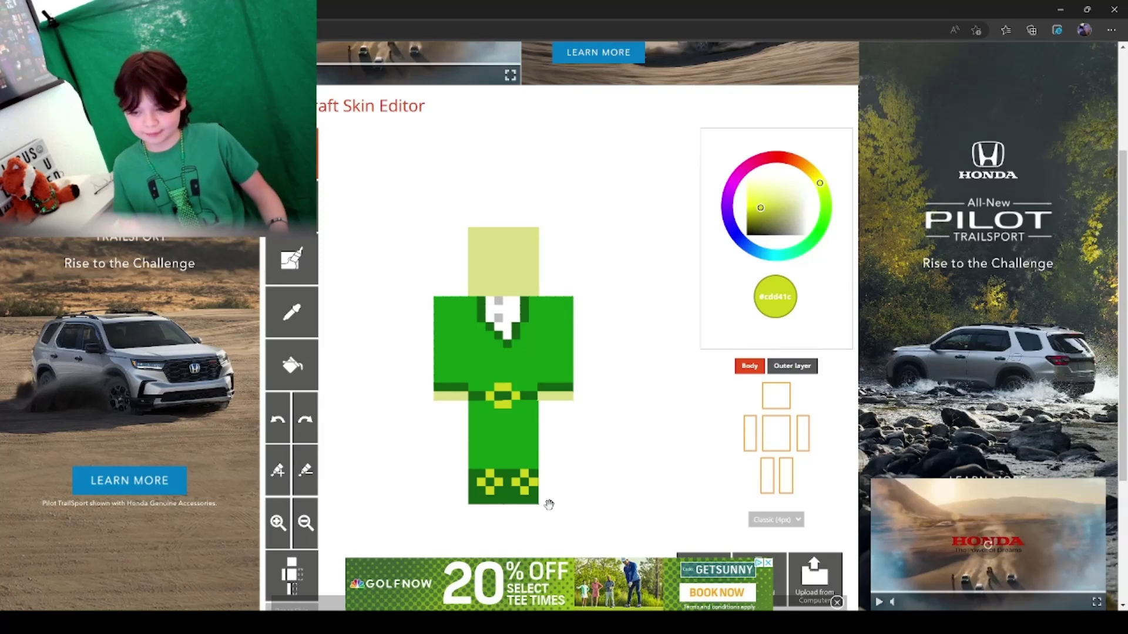
- Choose a tan shade on the colour wheel for the beard
{"action": "left_click", "coordinate": [802, 164]}
{"action": "left_click", "coordinate": [771, 202]}
{"action": "mouse_move", "coordinate": [472, 278]}
{"action": "left_mouse_down"}
{"action": "mouse_move", "coordinate": [500, 290]}
{"action": "mouse_move", "coordinate": [520, 280]}
{"action": "left_mouse_up"}
- Draw two black eyes and a red open mouth on the face
{"action": "left_click", "coordinate": [746, 234]}
{"action": "left_click", "coordinate": [785, 158]}
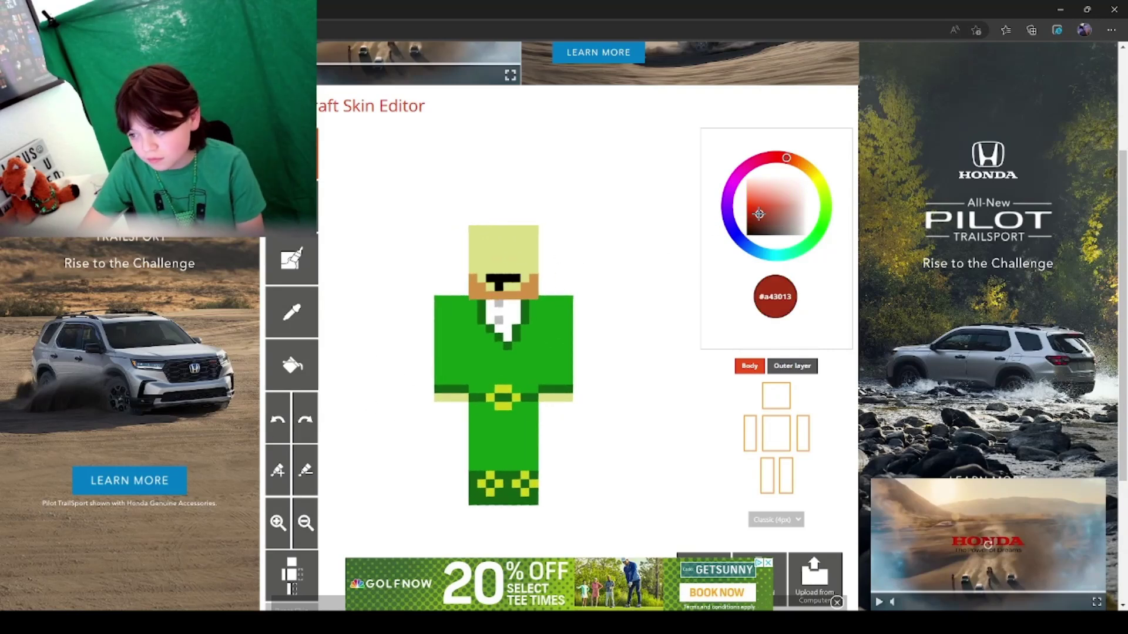
{"action": "left_click", "coordinate": [747, 235]}
{"action": "left_click", "coordinate": [481, 262]}
{"action": "left_click", "coordinate": [525, 261]}
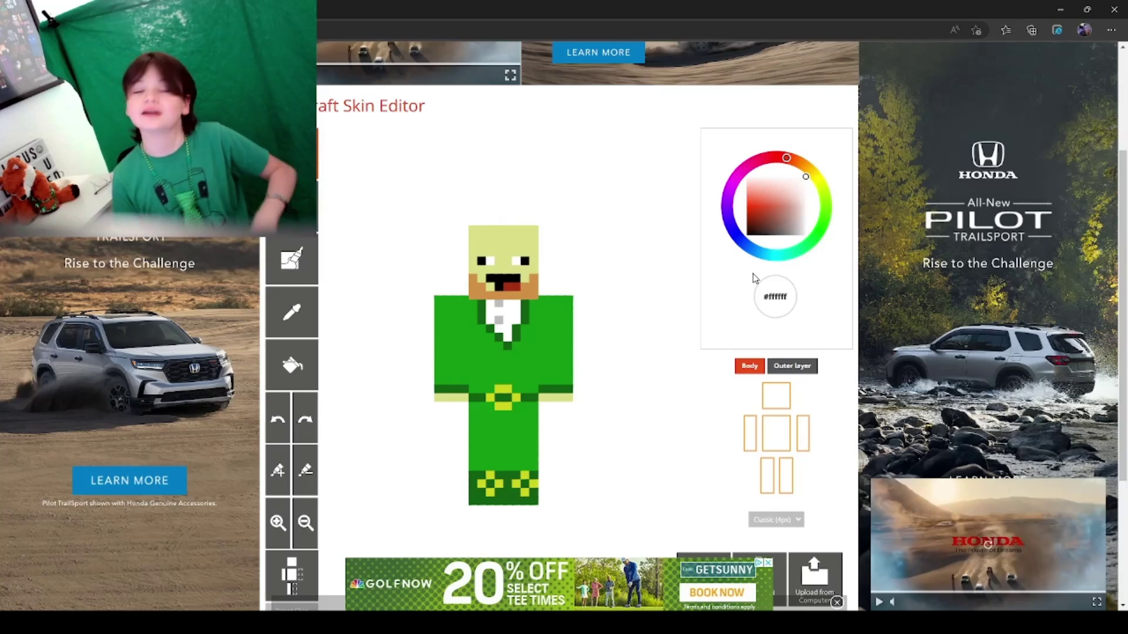
- Paint a green hat over the head on the outer layer
{"action": "left_click", "coordinate": [792, 366]}
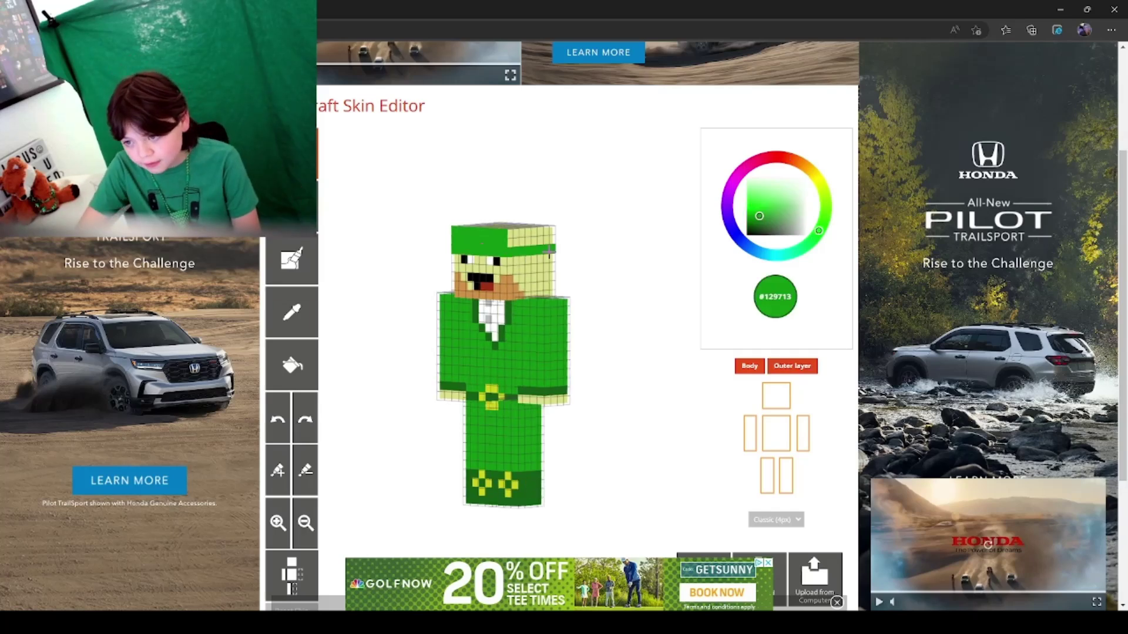
{"action": "left_click_drag", "start_coordinate": [616, 265], "coordinate": [548, 238]}
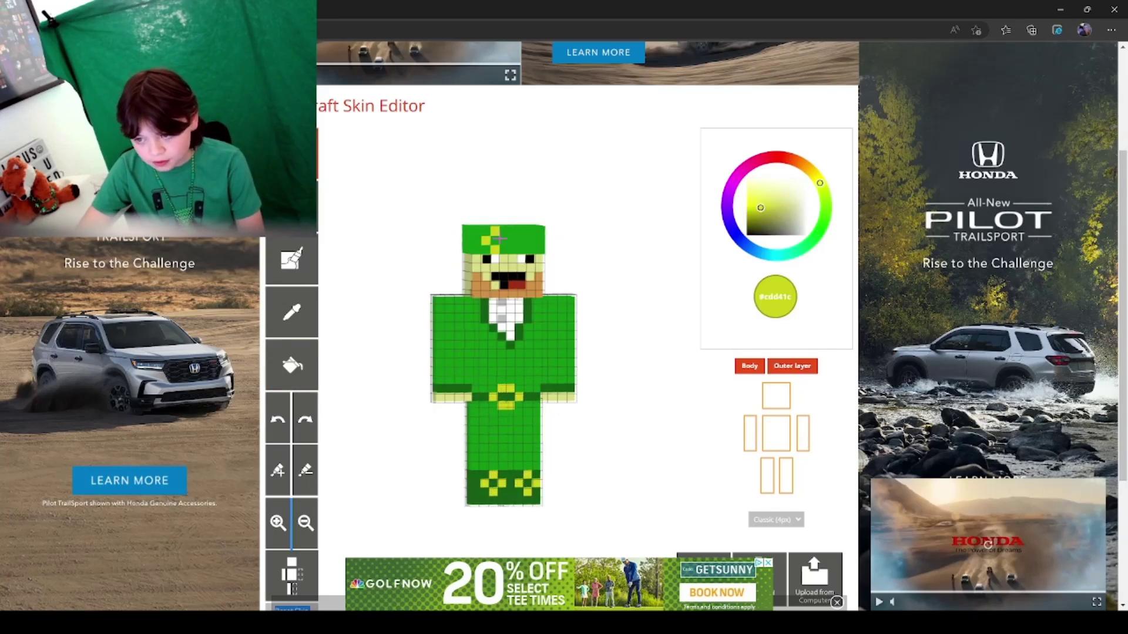